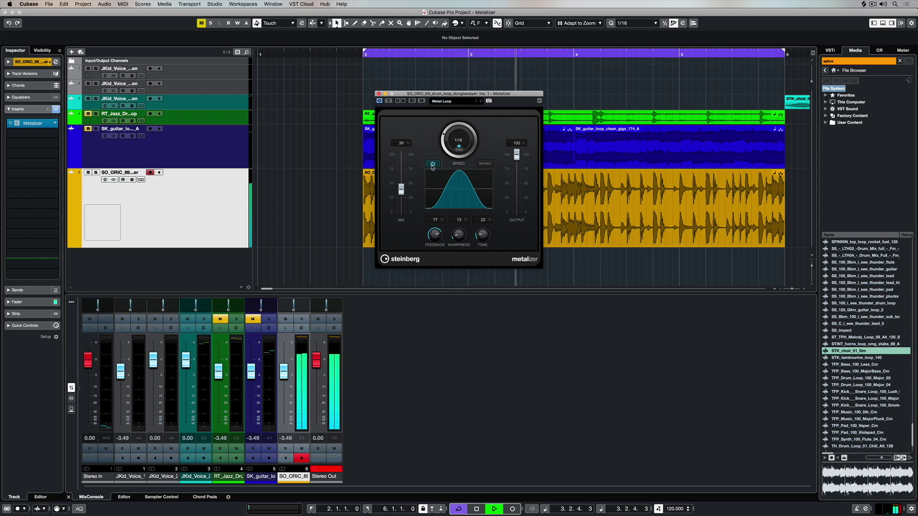
Step: Set the drum loop's Metalizer speed to 1/2, try out the output level, and bring the mix to 64%
{"action": "left_click", "coordinate": [457, 146]}
{"action": "left_click", "coordinate": [459, 114]}
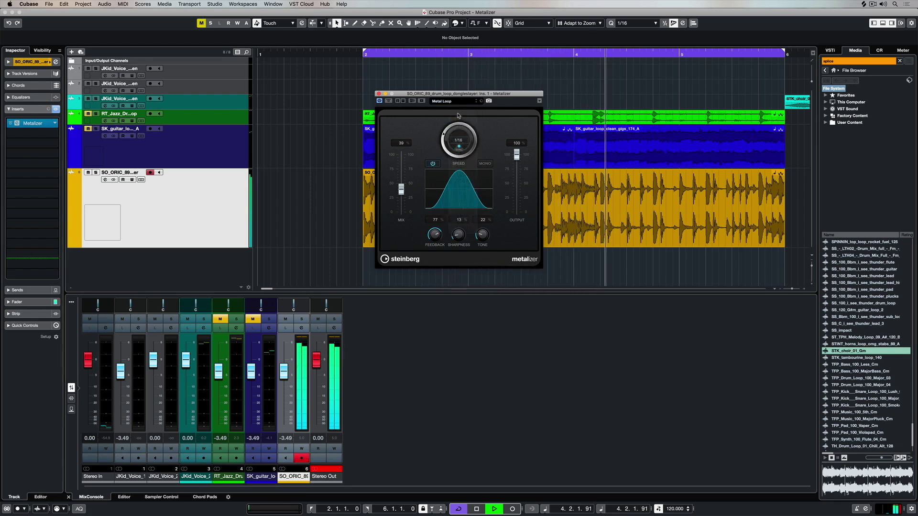
{"action": "left_click_drag", "start_coordinate": [458, 126], "coordinate": [460, 128]}
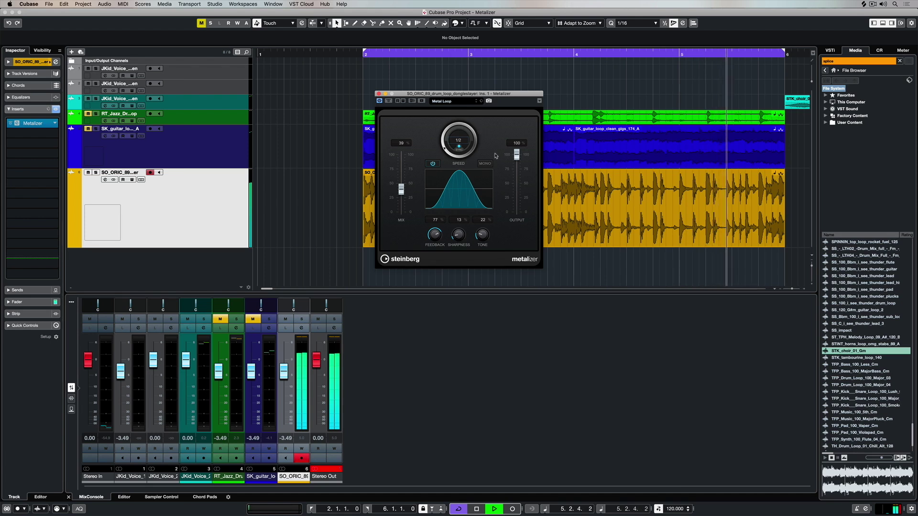
{"action": "left_click_drag", "start_coordinate": [516, 154], "coordinate": [516, 189]}
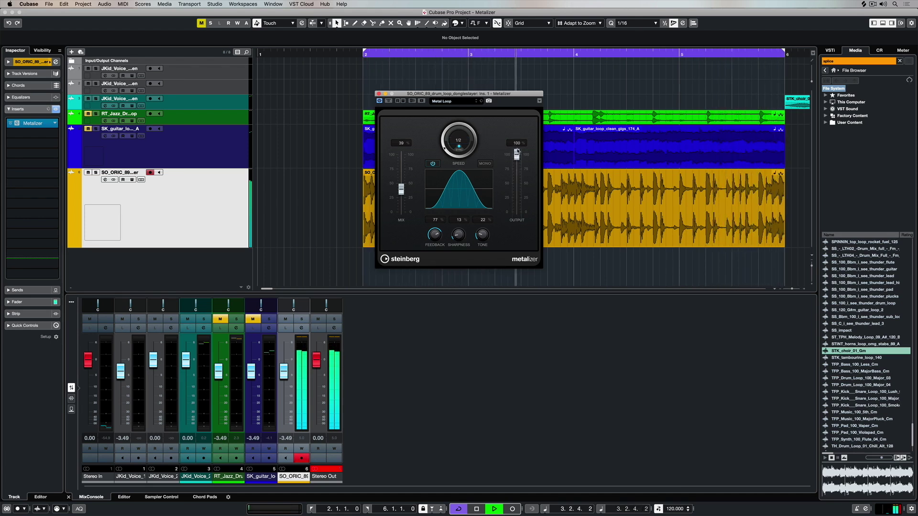
{"action": "left_click_drag", "start_coordinate": [401, 189], "coordinate": [402, 215]}
{"action": "left_click_drag", "start_coordinate": [401, 184], "coordinate": [402, 177]}
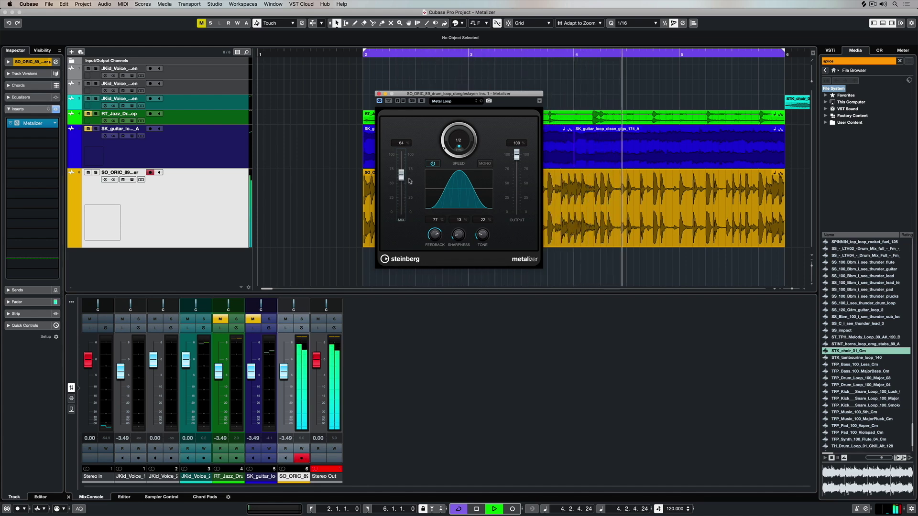
Step: Try a speed of 1/16 in the drum loop's Metalizer and settle on 1/1
{"action": "left_click", "coordinate": [458, 140]}
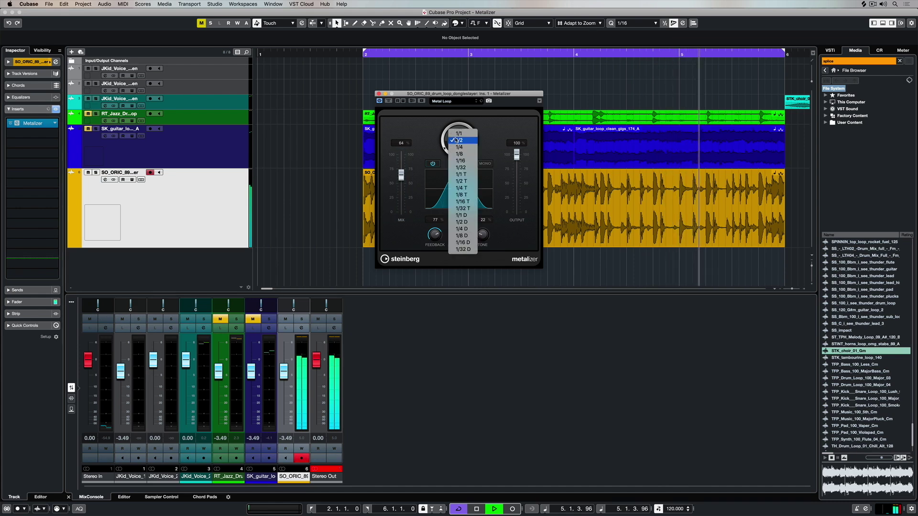
{"action": "left_click", "coordinate": [465, 161]}
{"action": "left_click", "coordinate": [458, 143]}
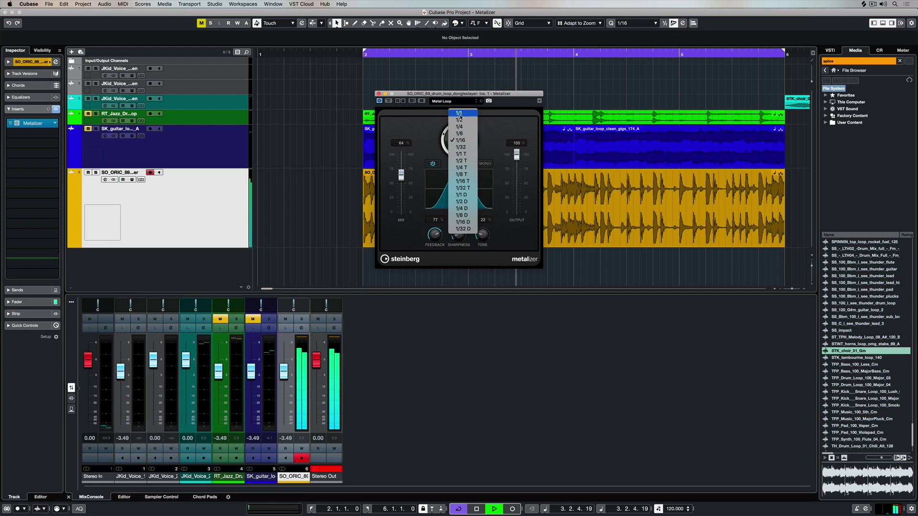
{"action": "left_click", "coordinate": [459, 114]}
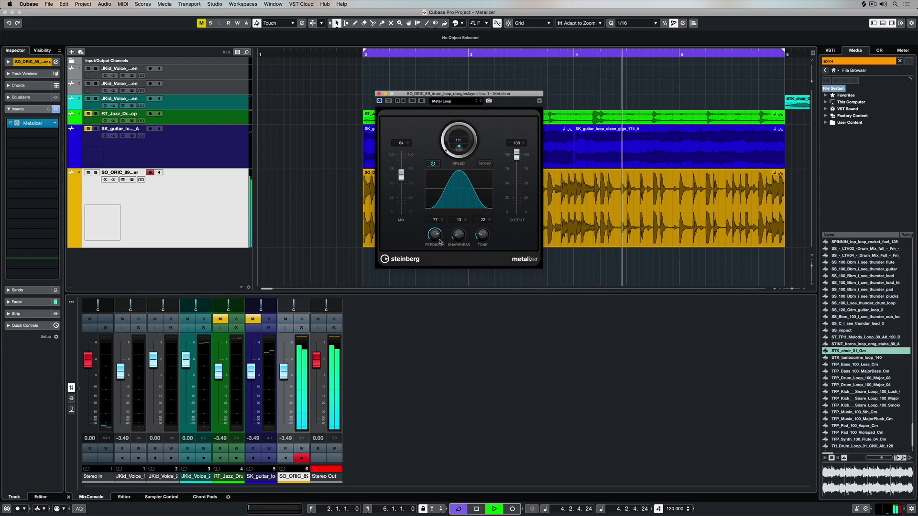
Step: Raise the drum loop's Metalizer feedback to 100% and reduce the mix to 36%
{"action": "left_click_drag", "start_coordinate": [439, 241], "coordinate": [427, 271]}
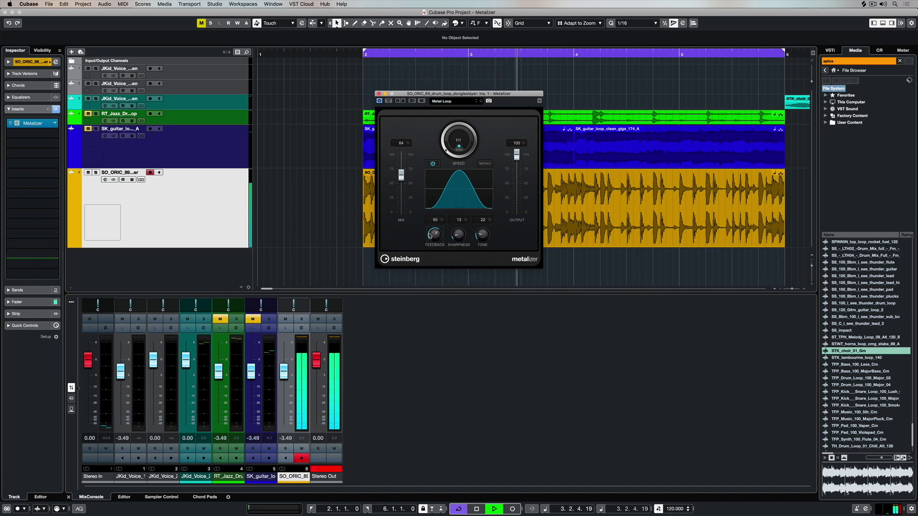
{"action": "left_click_drag", "start_coordinate": [431, 224], "coordinate": [432, 220]}
{"action": "left_click_drag", "start_coordinate": [402, 175], "coordinate": [402, 189]}
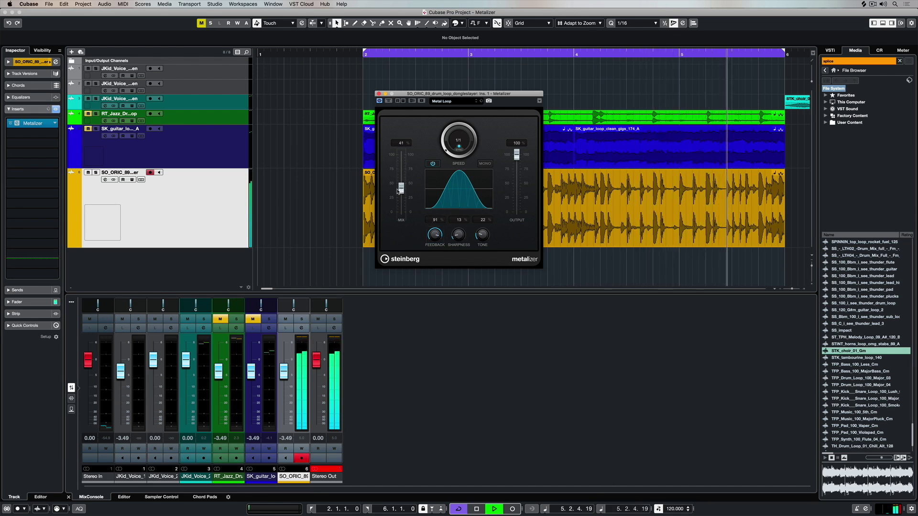
{"action": "left_click_drag", "start_coordinate": [438, 238], "coordinate": [421, 210]}
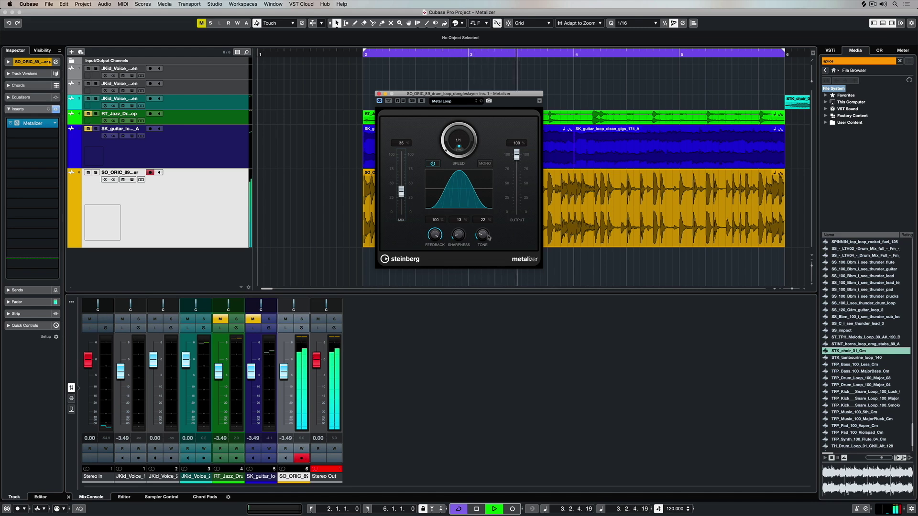
Step: Set the drum loop's Metalizer tone to 0% and its feedback to 77%
{"action": "left_click_drag", "start_coordinate": [483, 234], "coordinate": [485, 201]}
{"action": "left_click_drag", "start_coordinate": [482, 232], "coordinate": [480, 259]}
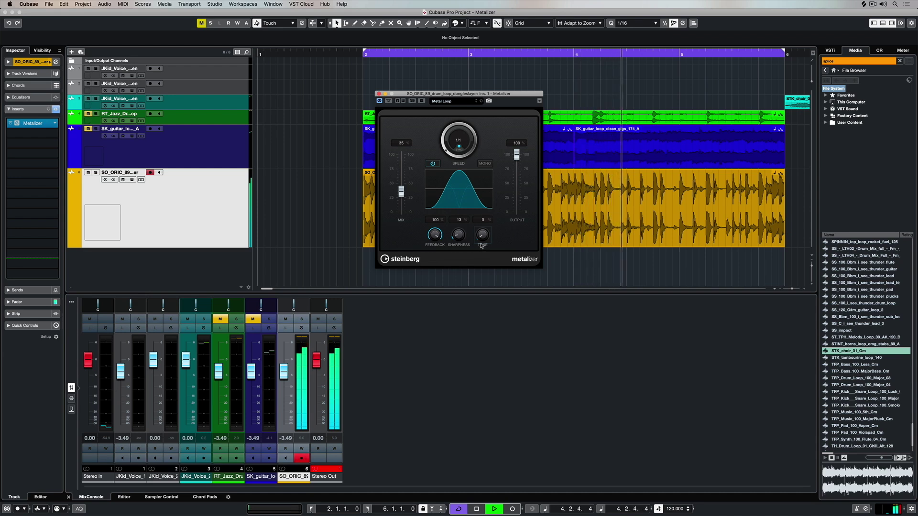
{"action": "left_click_drag", "start_coordinate": [434, 234], "coordinate": [432, 253]}
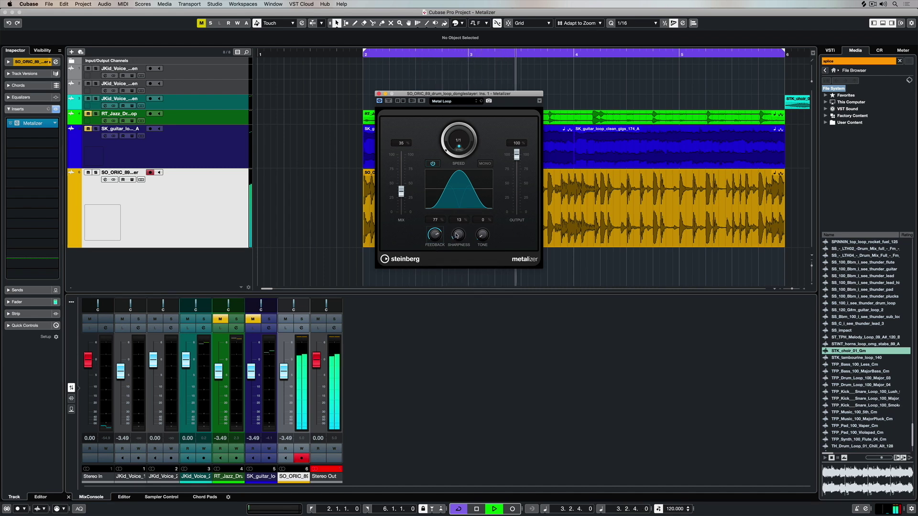
Step: Try a narrow filter on the drum loop, and set the Metalizer mix to 48% and sharpness to 28%
{"action": "left_click_drag", "start_coordinate": [453, 181], "coordinate": [461, 197]}
{"action": "left_click_drag", "start_coordinate": [401, 194], "coordinate": [401, 178]}
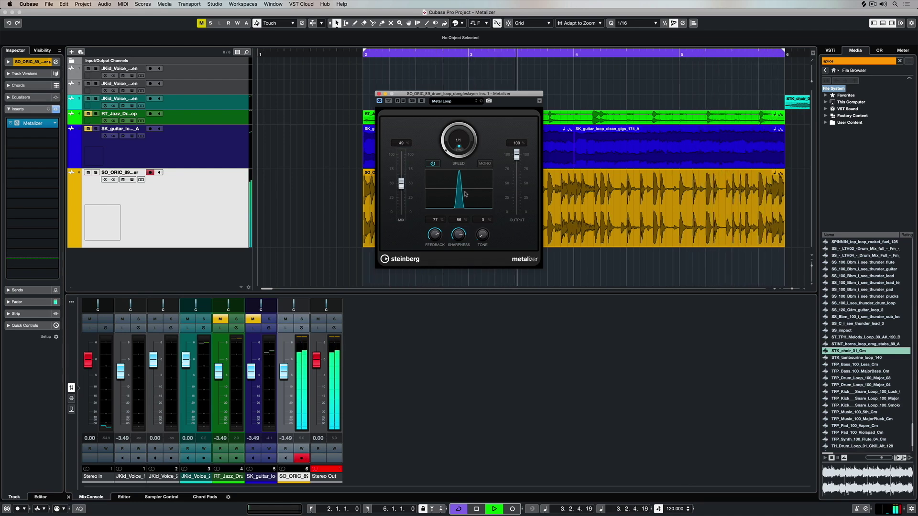
{"action": "left_click_drag", "start_coordinate": [458, 234], "coordinate": [458, 263]}
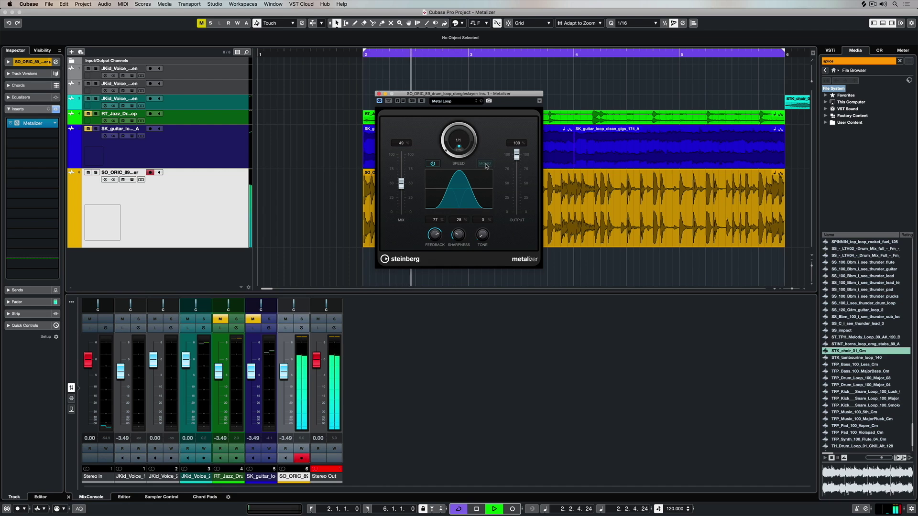
{"action": "left_click", "coordinate": [434, 165]}
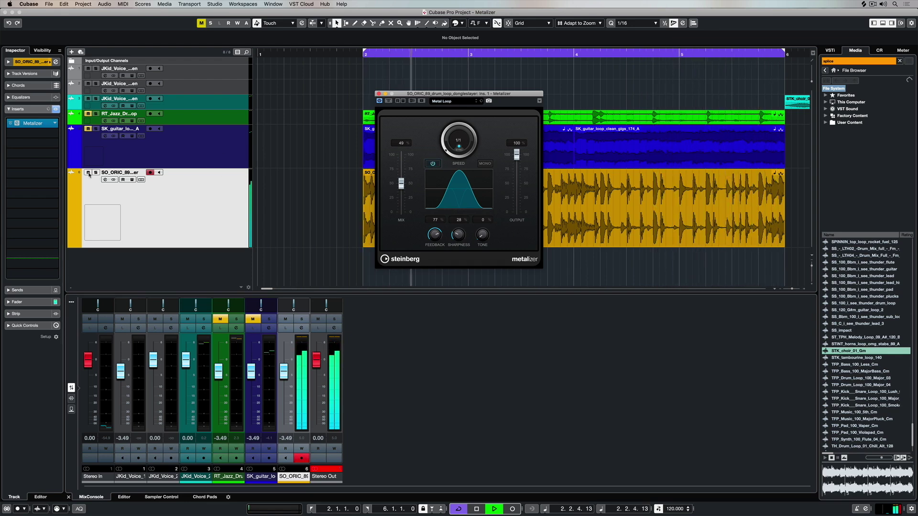
Step: Switch the audible track from the SO_ORIC drum loop to the SK_guitar loop and activate the guitar's bypassed Metalizer insert
{"action": "left_click", "coordinate": [85, 157]}
{"action": "left_click", "coordinate": [19, 125]}
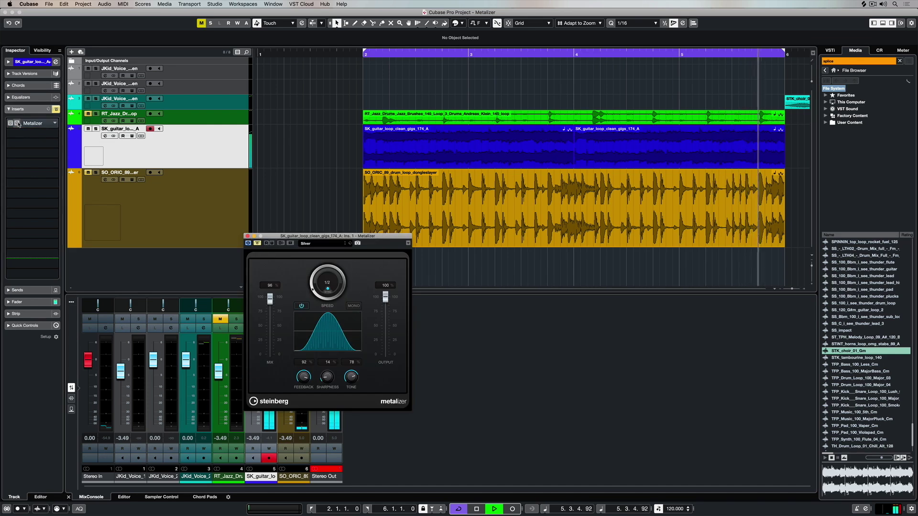
{"action": "left_click_drag", "start_coordinate": [300, 236], "coordinate": [569, 144]}
{"action": "left_click", "coordinate": [527, 150]}
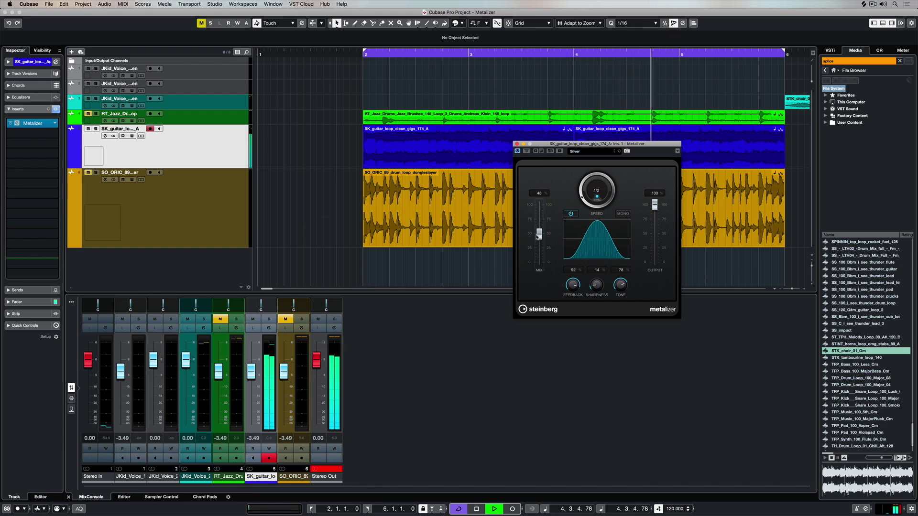
Step: Set the guitar's Metalizer to a 57% mix and 55% feedback with a speed of 1/16
{"action": "left_click_drag", "start_coordinate": [537, 238], "coordinate": [536, 239]}
{"action": "left_click_drag", "start_coordinate": [572, 285], "coordinate": [572, 306]}
{"action": "left_click_drag", "start_coordinate": [538, 238], "coordinate": [539, 231]}
{"action": "left_click", "coordinate": [596, 190]}
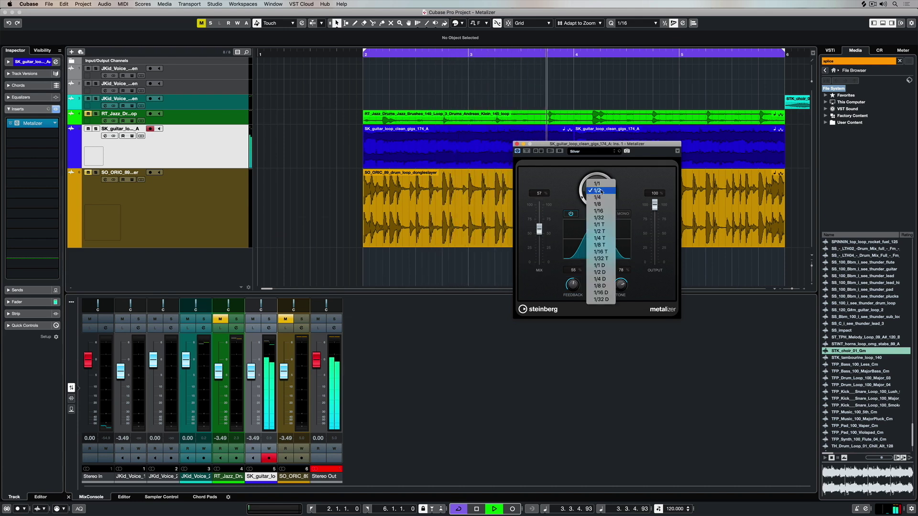
{"action": "left_click", "coordinate": [601, 211]}
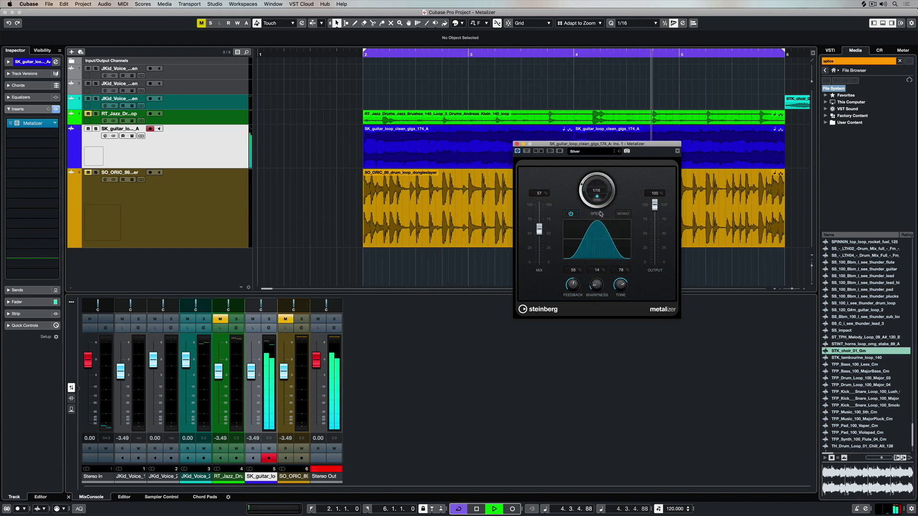
Step: Narrow the guitar's Metalizer filter with a sharpness of about 96% and set the mix to 43%
{"action": "left_click_drag", "start_coordinate": [539, 230], "coordinate": [538, 234]}
{"action": "left_click_drag", "start_coordinate": [596, 286], "coordinate": [598, 270]}
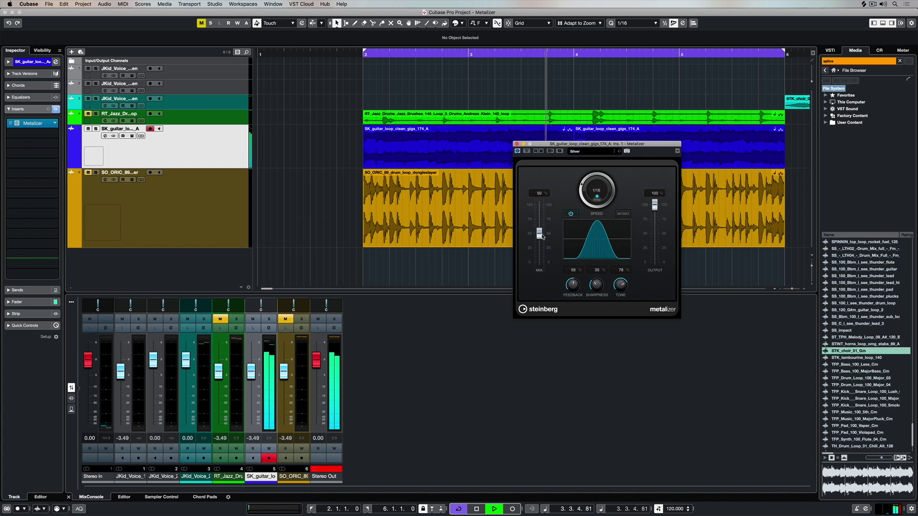
{"action": "left_click_drag", "start_coordinate": [596, 285], "coordinate": [595, 252]}
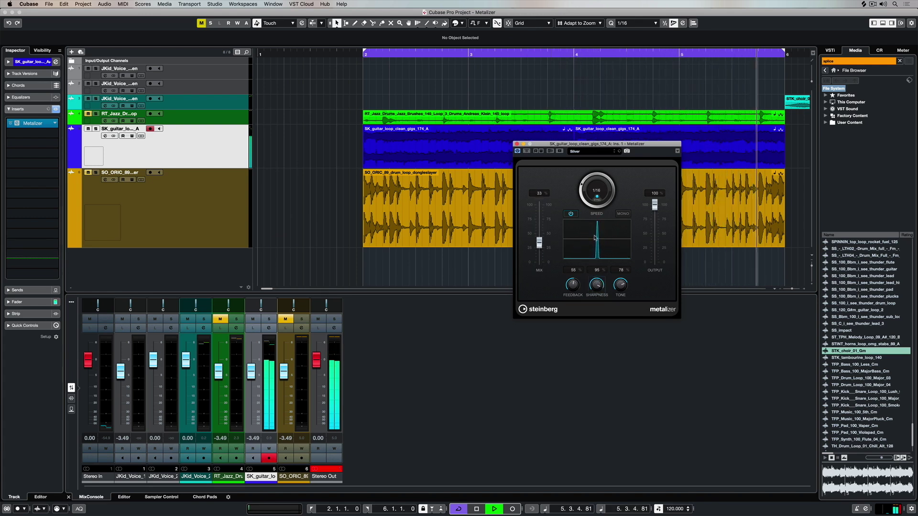
{"action": "left_click_drag", "start_coordinate": [540, 241], "coordinate": [540, 235]}
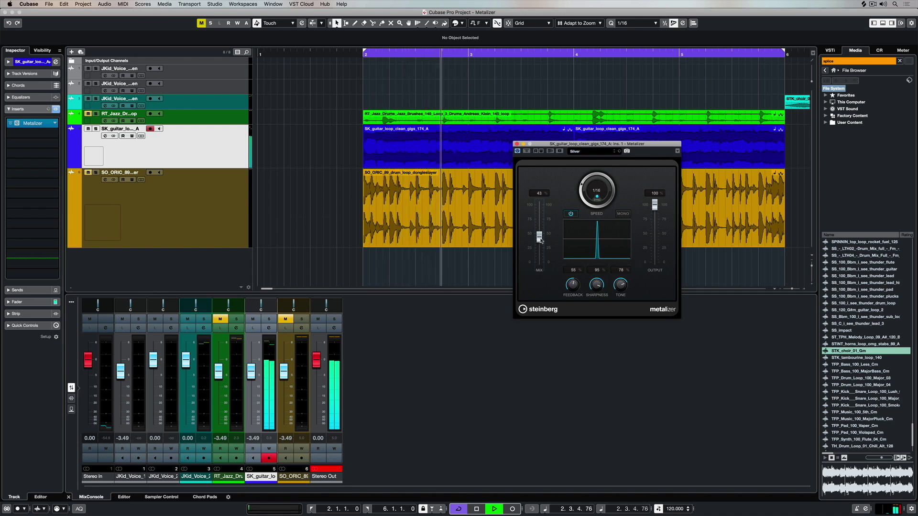
Step: Set the guitar's Metalizer tone to 32%, sharpness to 28%, feedback to 97% and mix to 34%
{"action": "left_click_drag", "start_coordinate": [627, 286], "coordinate": [620, 290]}
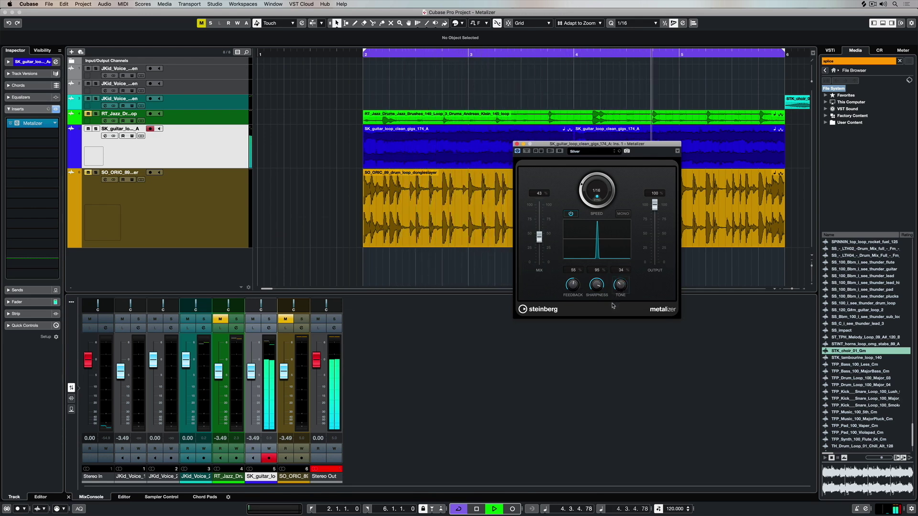
{"action": "left_click_drag", "start_coordinate": [613, 305], "coordinate": [596, 322]}
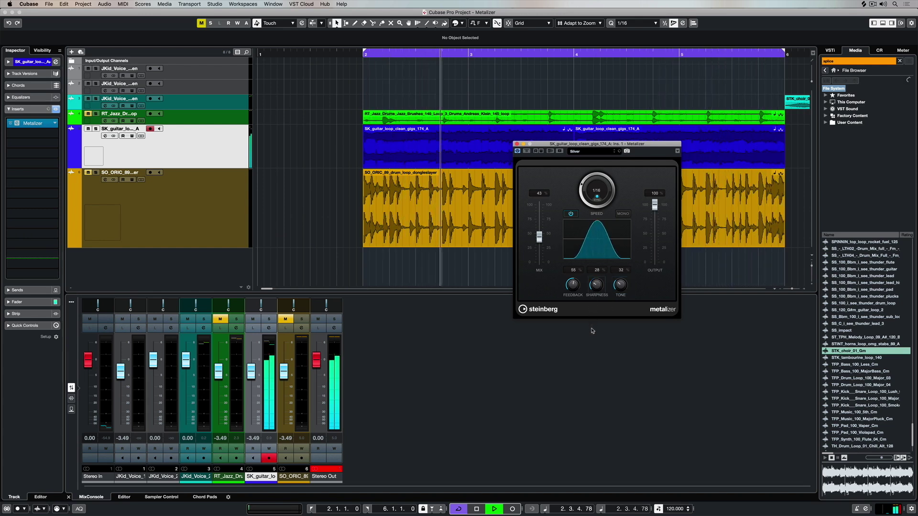
{"action": "left_click_drag", "start_coordinate": [540, 238], "coordinate": [540, 240]}
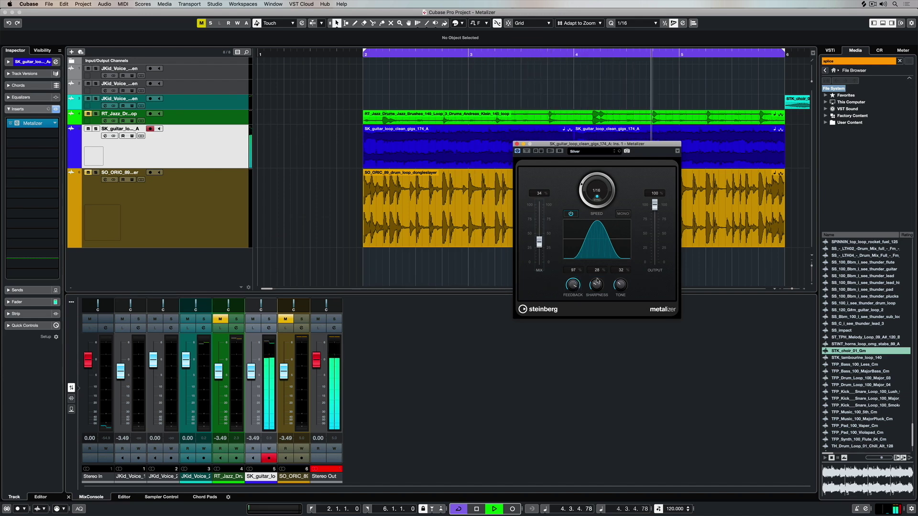
Step: Raise the guitar's Metalizer tone to 61% and its mix to 37%
{"action": "left_click_drag", "start_coordinate": [620, 287], "coordinate": [624, 277]}
{"action": "left_click_drag", "start_coordinate": [624, 272], "coordinate": [625, 269]}
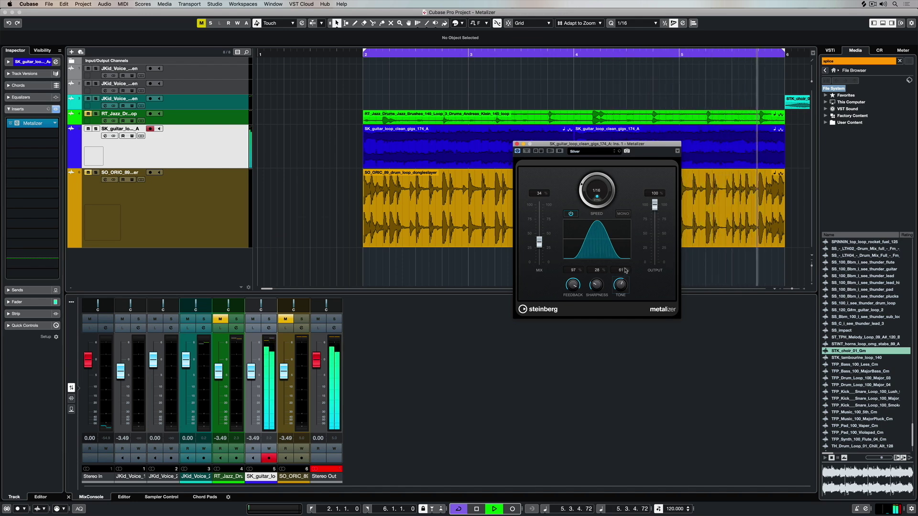
{"action": "left_click_drag", "start_coordinate": [610, 236], "coordinate": [594, 228]}
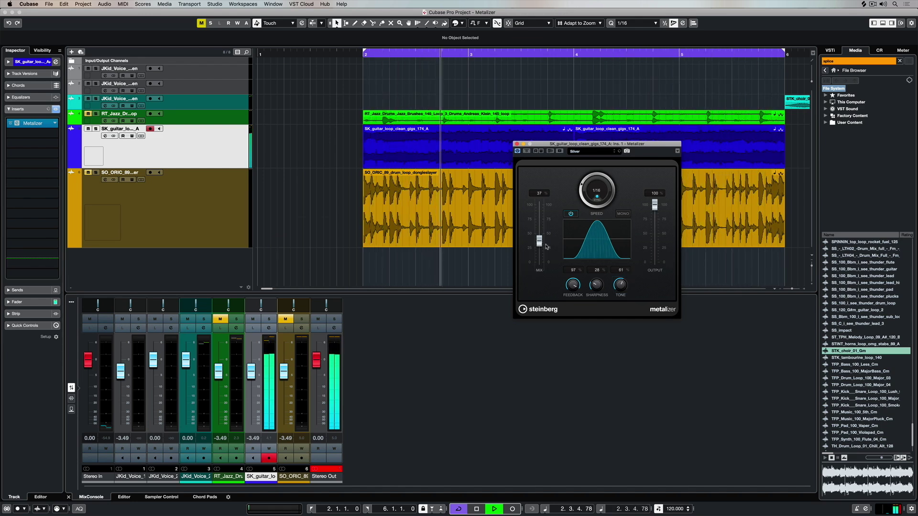
Step: Set the guitar's Metalizer speed to 1/32 and lower the mix to 27%
{"action": "left_click", "coordinate": [596, 191]}
{"action": "left_click", "coordinate": [597, 195]}
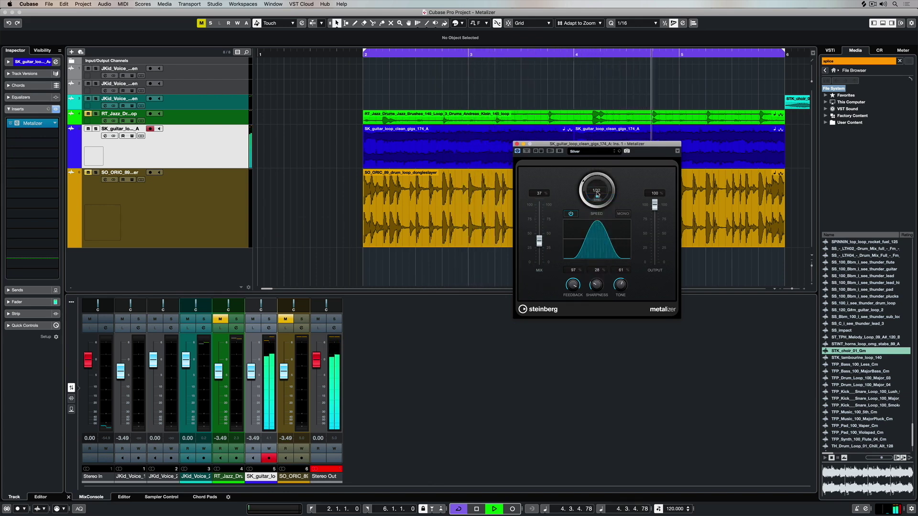
{"action": "left_click", "coordinate": [597, 195]}
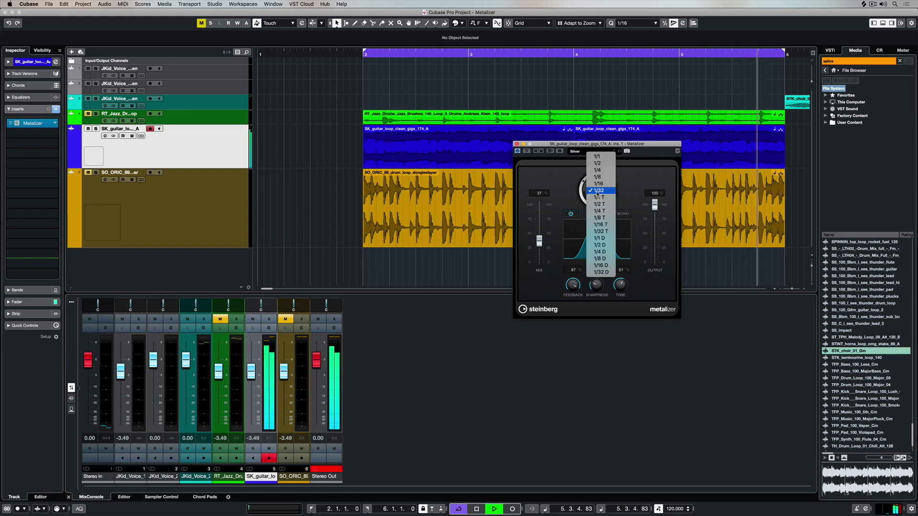
{"action": "left_click", "coordinate": [539, 242]}
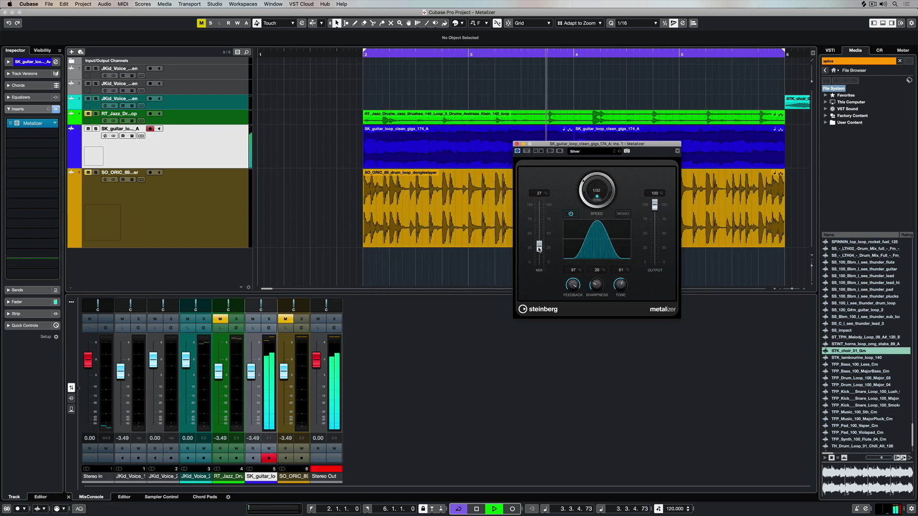
Step: Set the guitar's Metalizer speed to 1/2, with a 32% mix, 51% feedback and 0% sharpness
{"action": "left_click", "coordinate": [602, 196]}
{"action": "left_click", "coordinate": [595, 165]}
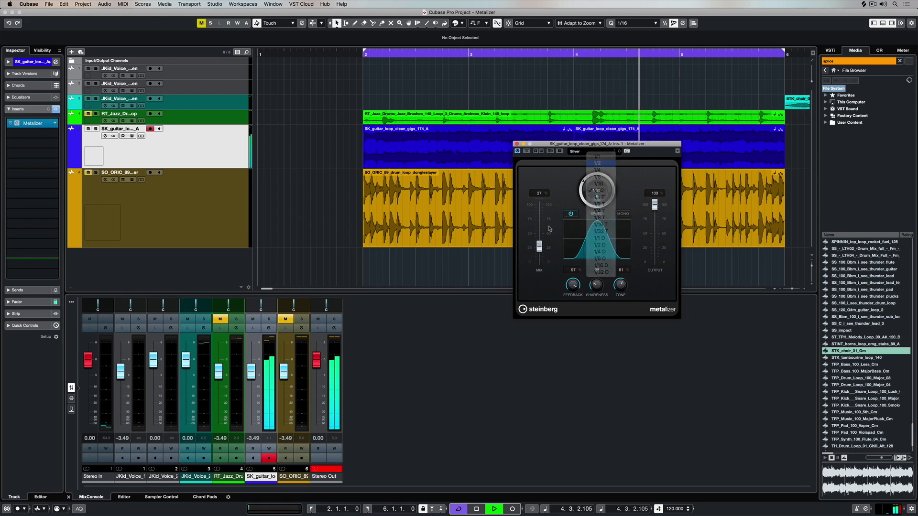
{"action": "left_click_drag", "start_coordinate": [539, 247], "coordinate": [539, 246]}
{"action": "left_click_drag", "start_coordinate": [596, 284], "coordinate": [587, 310]}
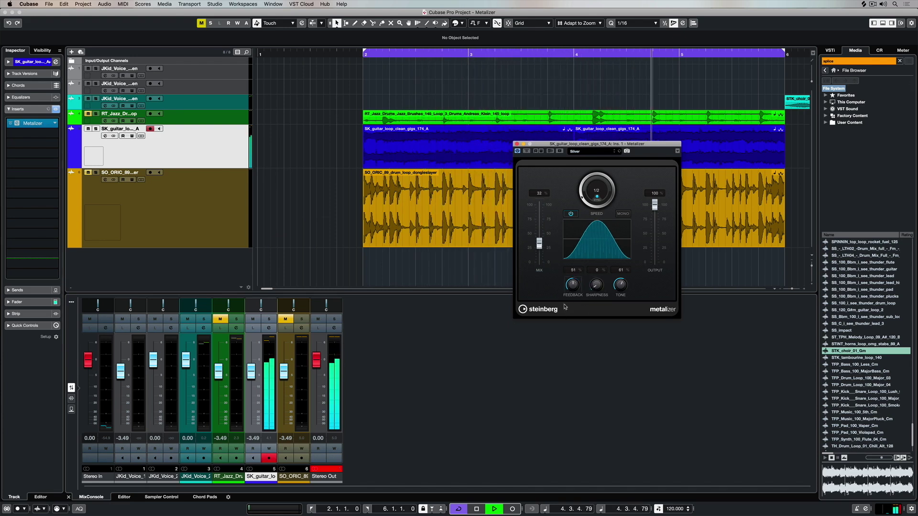
Step: Set the guitar's Metalizer mix to 80%, feedback to 43% and sharpness to 14%
{"action": "left_click_drag", "start_coordinate": [539, 244], "coordinate": [538, 223]}
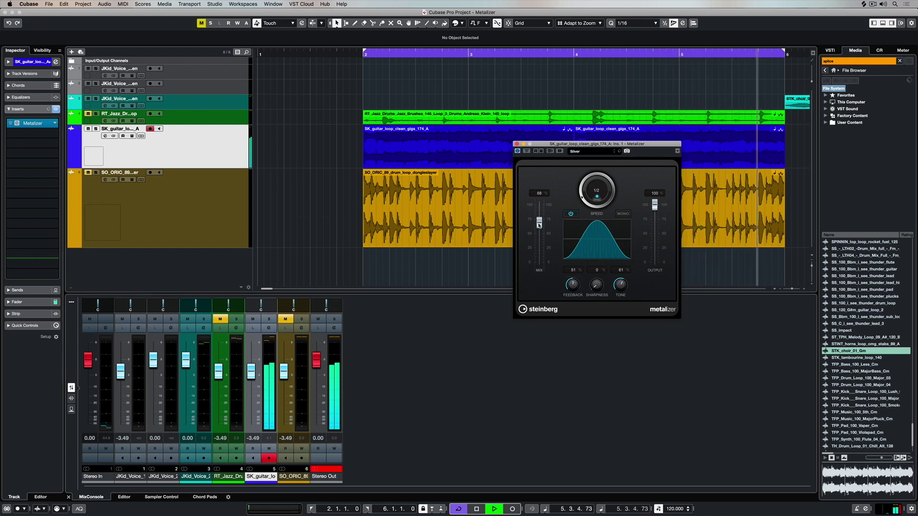
{"action": "left_click_drag", "start_coordinate": [581, 285], "coordinate": [582, 290]}
{"action": "left_click_drag", "start_coordinate": [539, 222], "coordinate": [538, 218]}
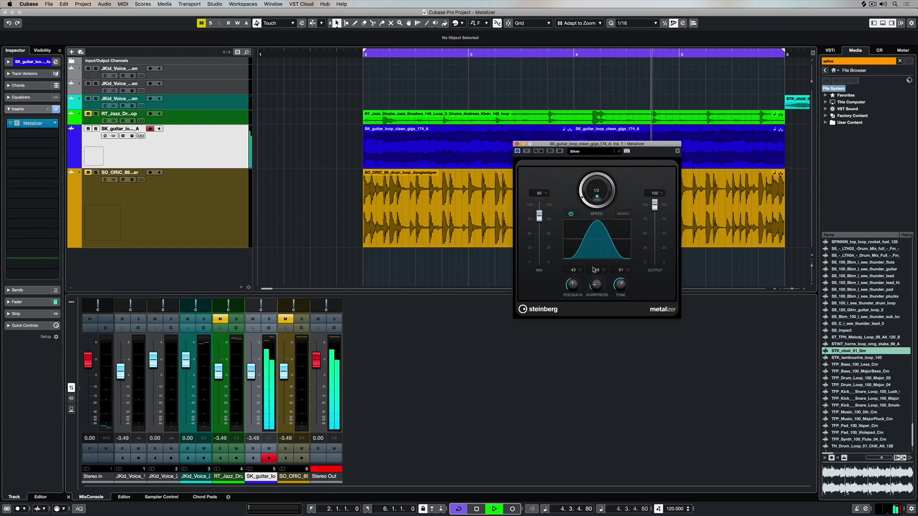
{"action": "left_click_drag", "start_coordinate": [593, 270], "coordinate": [592, 272]}
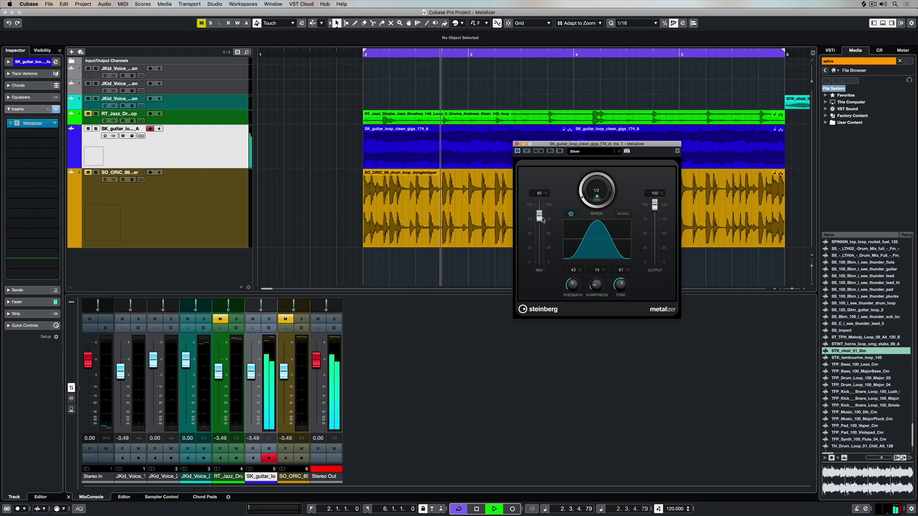
Step: Load the Classic Ringmod preset in the guitar track's Metalizer
{"action": "left_click", "coordinate": [576, 151]}
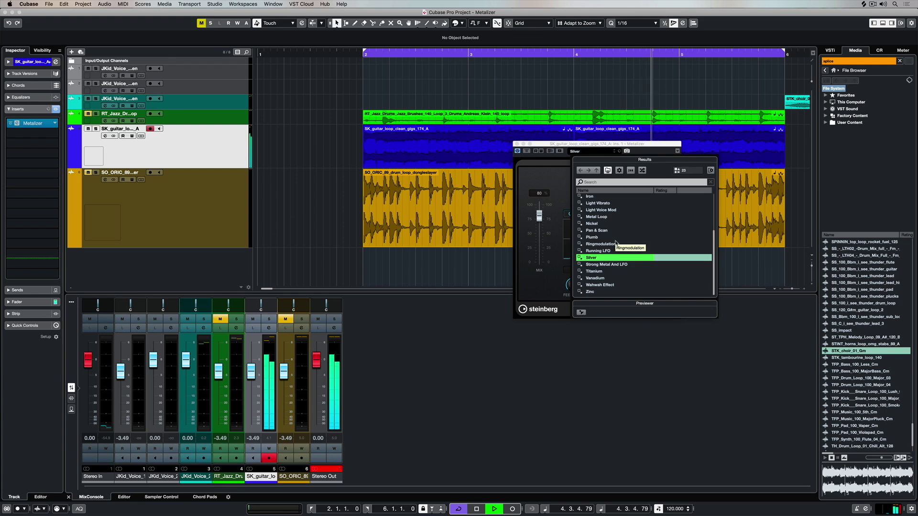
{"action": "scroll", "coordinate": [616, 243], "scroll_direction": "up", "scroll_amount": 4}
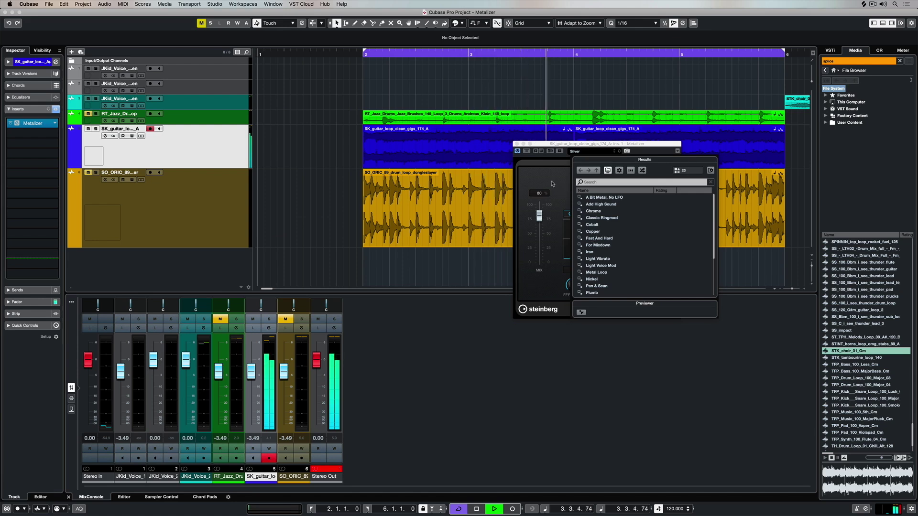
{"action": "left_click", "coordinate": [596, 218]}
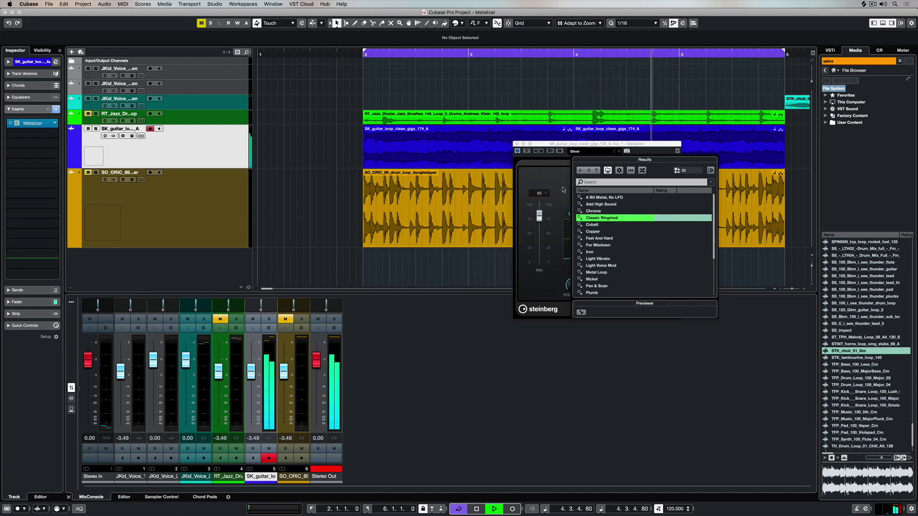
{"action": "left_click", "coordinate": [538, 209]}
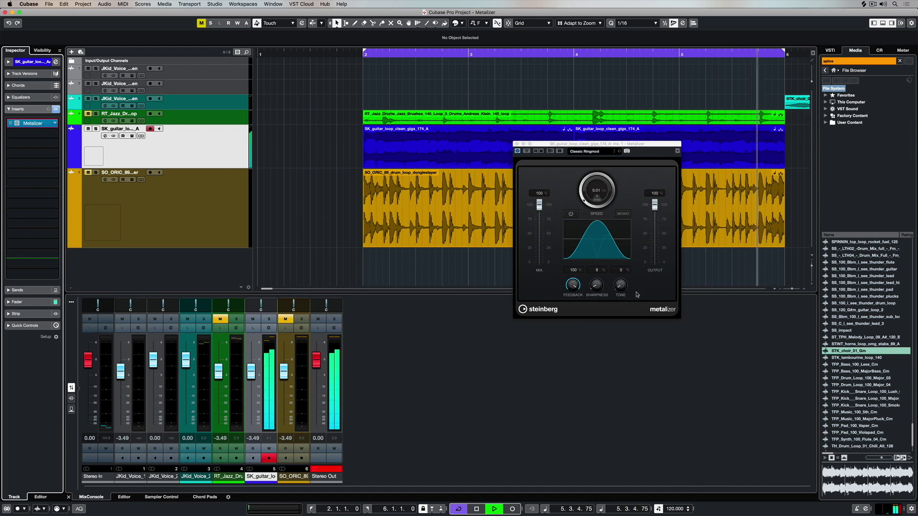
Step: Raise the guitar's Metalizer tone to 5%, reduce its mix below 92%, and close the effect window
{"action": "left_click_drag", "start_coordinate": [619, 286], "coordinate": [619, 285]}
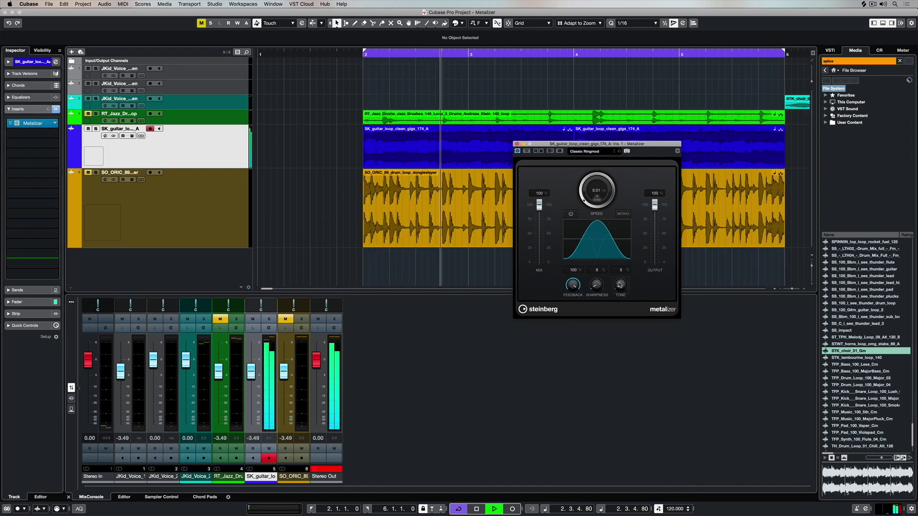
{"action": "left_click_drag", "start_coordinate": [539, 207], "coordinate": [538, 211]}
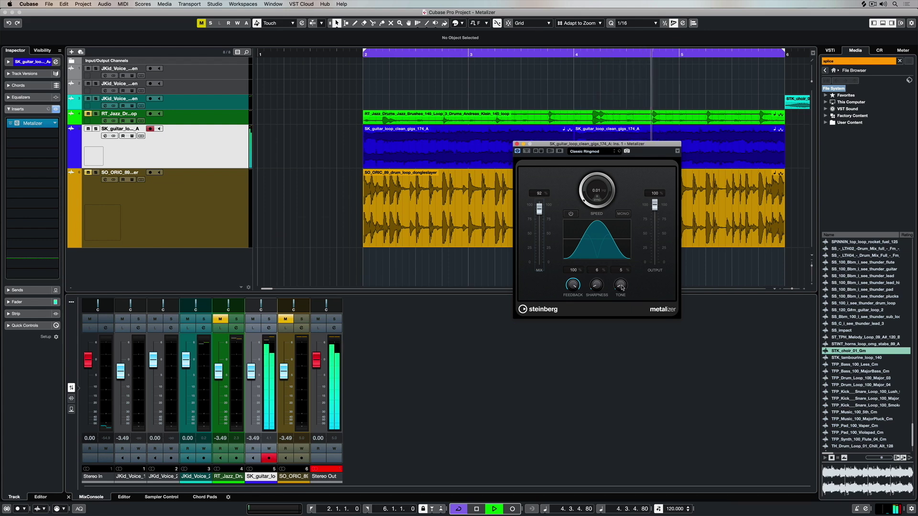
{"action": "left_click_drag", "start_coordinate": [539, 208], "coordinate": [541, 226]}
{"action": "left_click", "coordinate": [517, 144]}
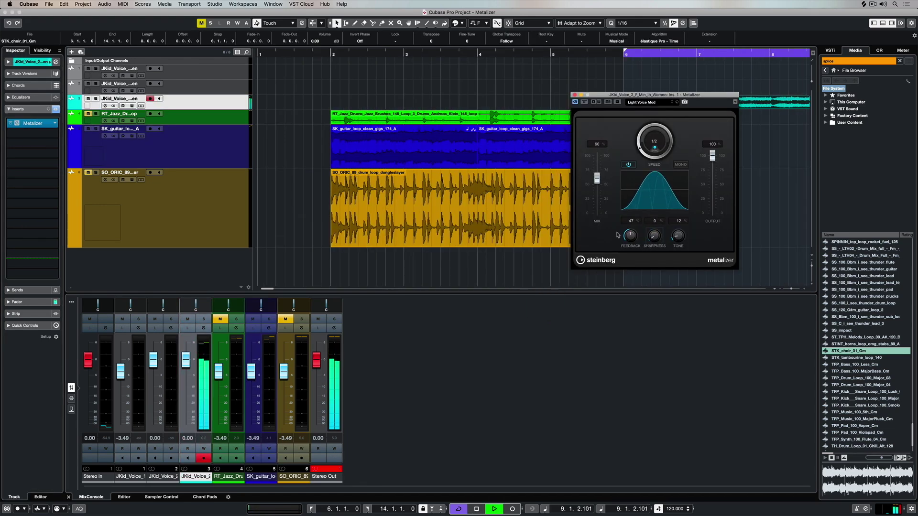
Step: Set the choir track's Metalizer speed to 1/1, sharpness to 13% and mix to 76%
{"action": "left_click", "coordinate": [654, 142]}
{"action": "left_click", "coordinate": [650, 239]}
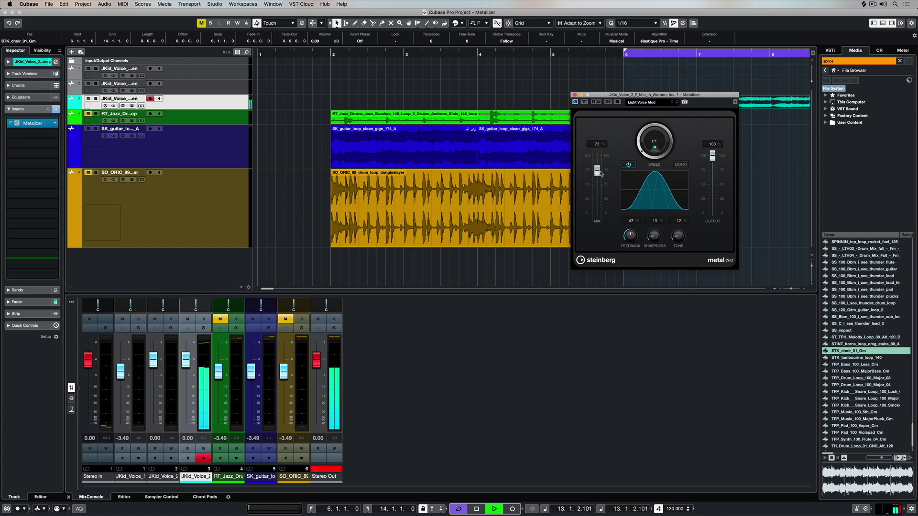
{"action": "left_click_drag", "start_coordinate": [601, 172], "coordinate": [603, 173]}
Step: Set the choir's Metalizer speed to 1/32, with a 51% mix and 30% feedback
{"action": "key", "text": "g"}
{"action": "key", "text": "g"}
{"action": "key", "text": "g"}
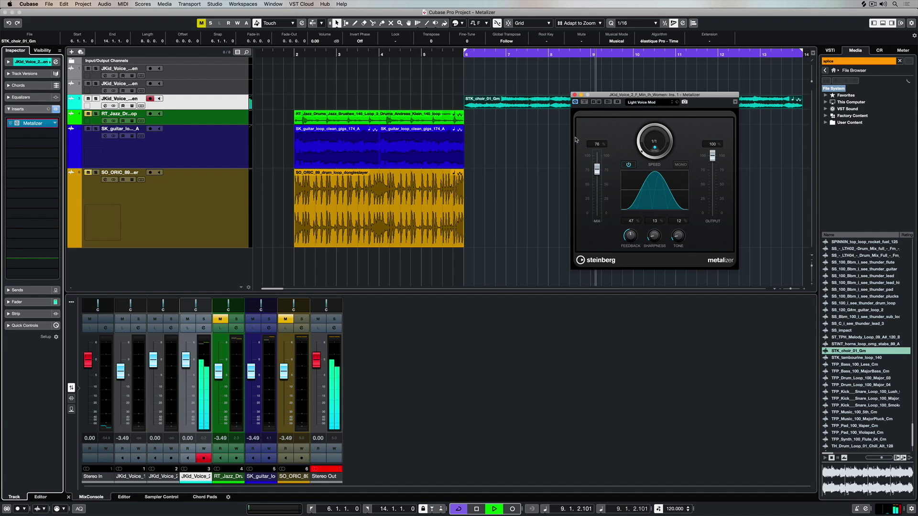
{"action": "left_click", "coordinate": [654, 142]}
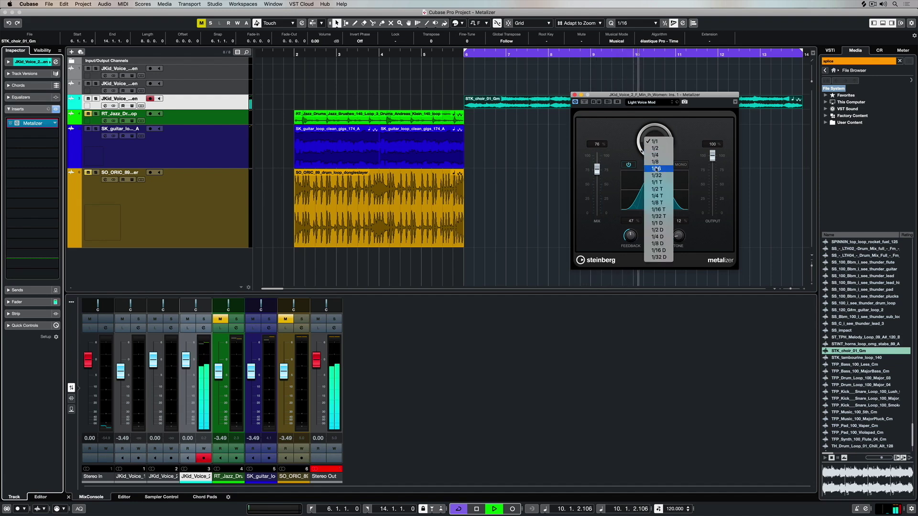
{"action": "left_click", "coordinate": [656, 175]}
{"action": "left_click_drag", "start_coordinate": [596, 171], "coordinate": [597, 188]}
{"action": "left_click_drag", "start_coordinate": [625, 230], "coordinate": [626, 239]}
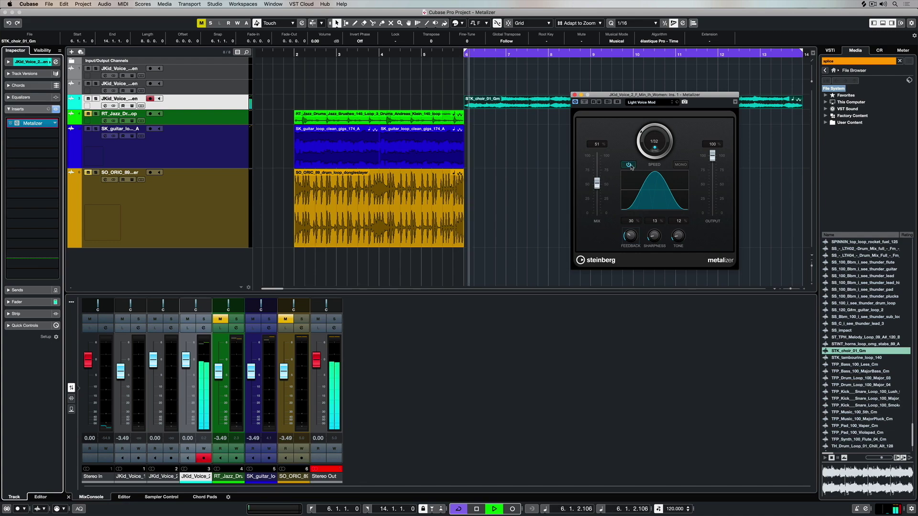